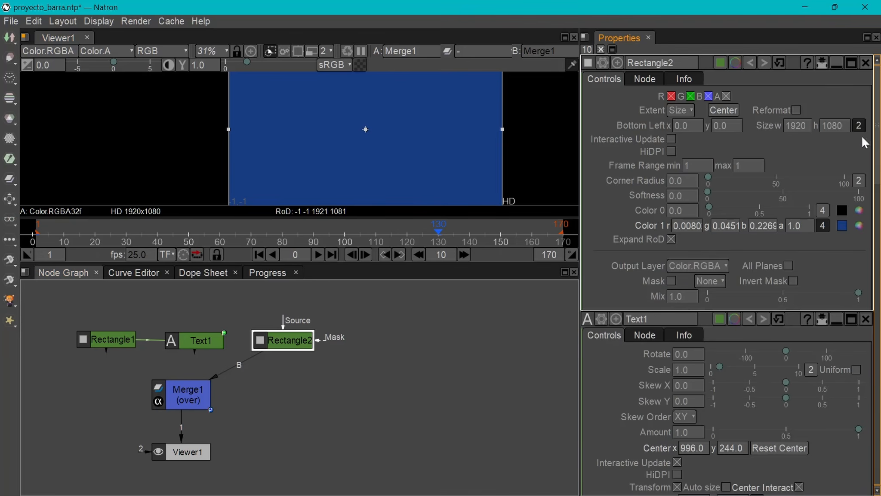
Change Rectangle2's Color 1 to a lighter blue, about r 0.107, g 0.185, b 0.397.
click(859, 225)
drag(669, 284, 678, 285)
click(330, 188)
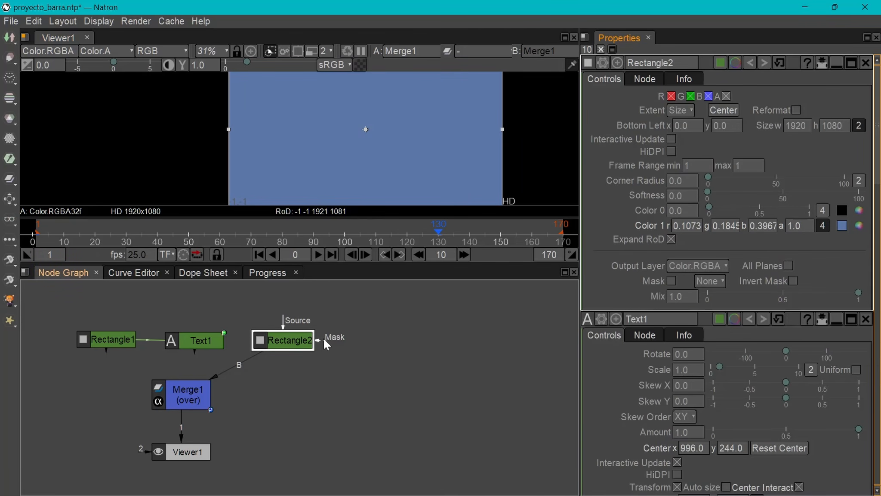
Connect Merge1's A input to Rectangle1 and its A2 input to Text1.
click(106, 340)
click(186, 395)
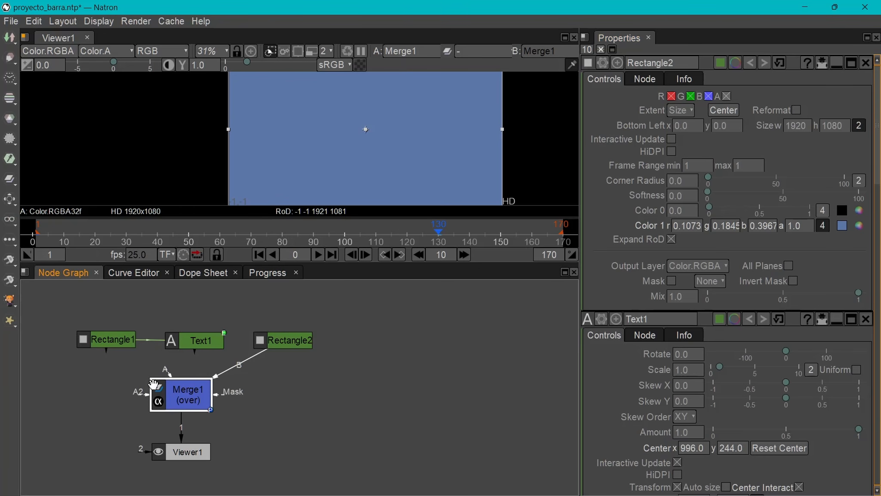
drag(167, 370, 99, 342)
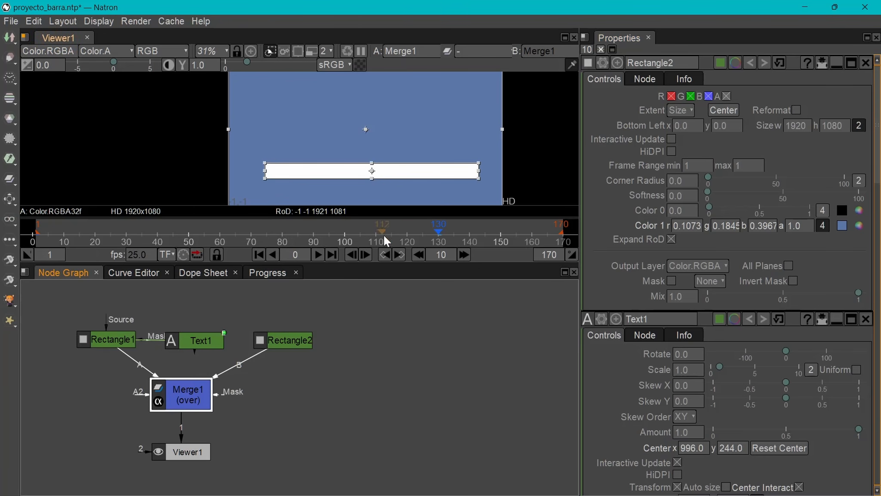
click(114, 344)
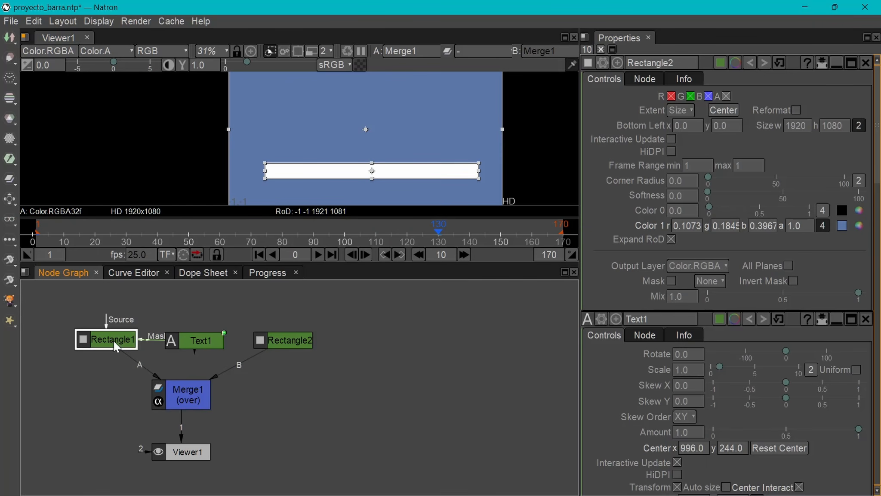
click(196, 343)
drag(186, 392, 198, 365)
click(173, 398)
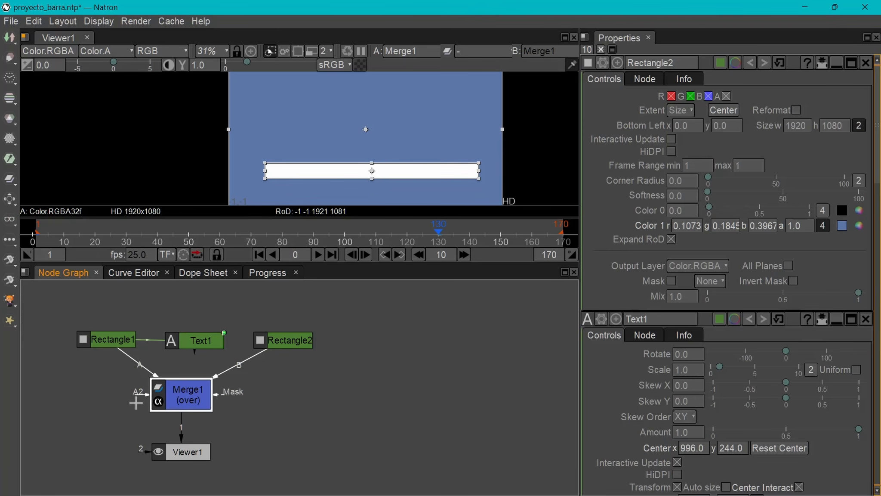
drag(199, 349, 199, 344)
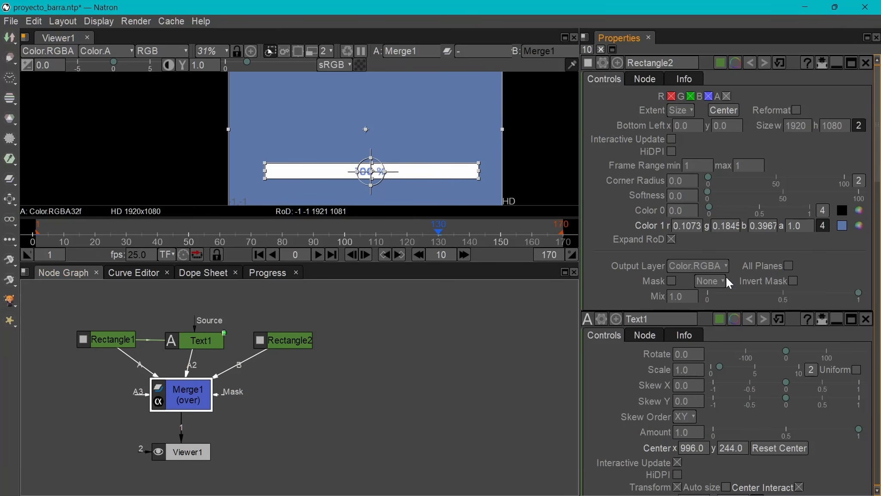
Move the percentage text just above the white bar, centred at about x 990, y 388, and bring up Text1's font settings.
drag(372, 171, 372, 151)
double_click(201, 340)
scroll(838, 250, down, 5)
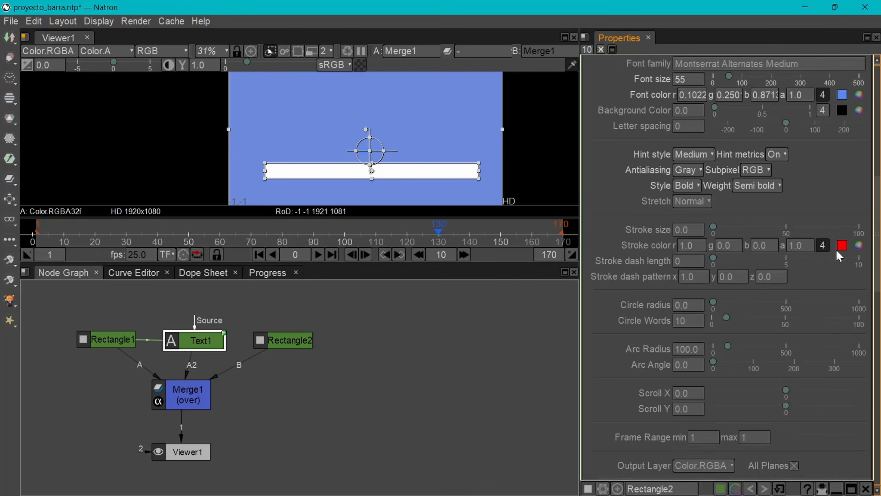
Set Text1's font color to amber, about r 0.847, g 0.491, b 0.039, and its font size to 86.
click(861, 232)
click(689, 252)
click(680, 275)
drag(680, 251, 701, 259)
click(692, 278)
click(606, 322)
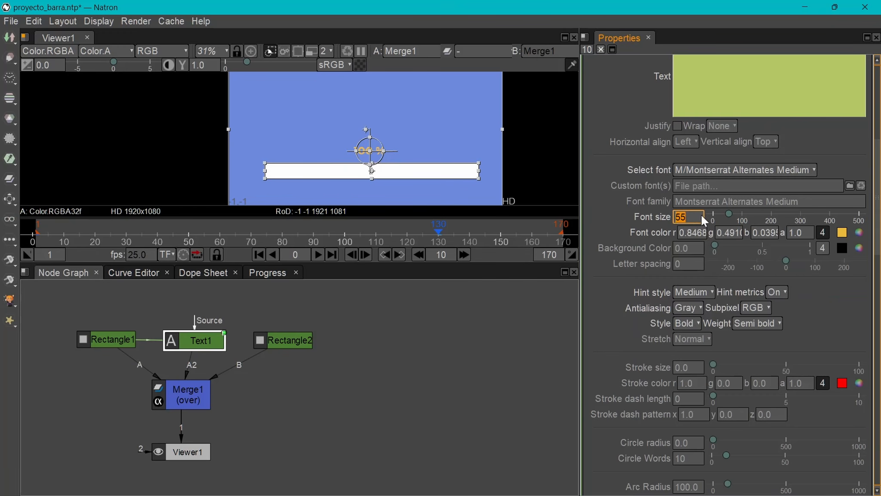
drag(729, 213, 738, 212)
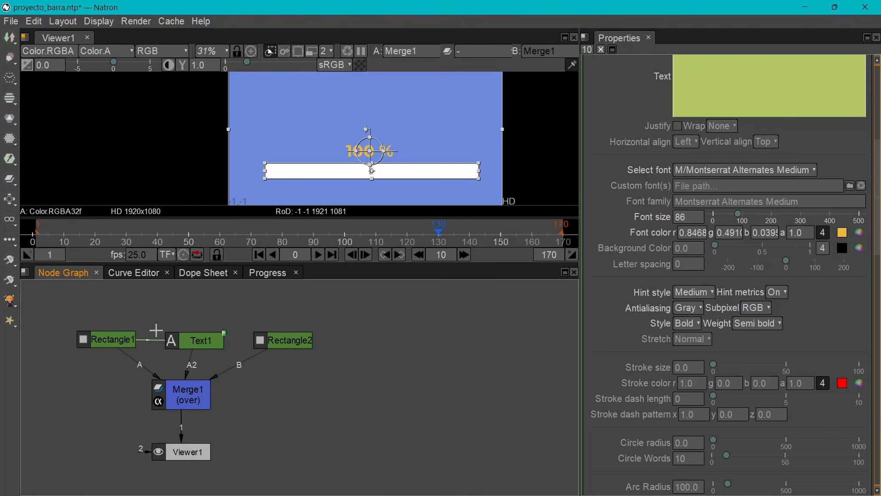
Go to the first frame and inspect the keyframe options for the width and height of Rectangle1's Size.
click(200, 344)
click(258, 255)
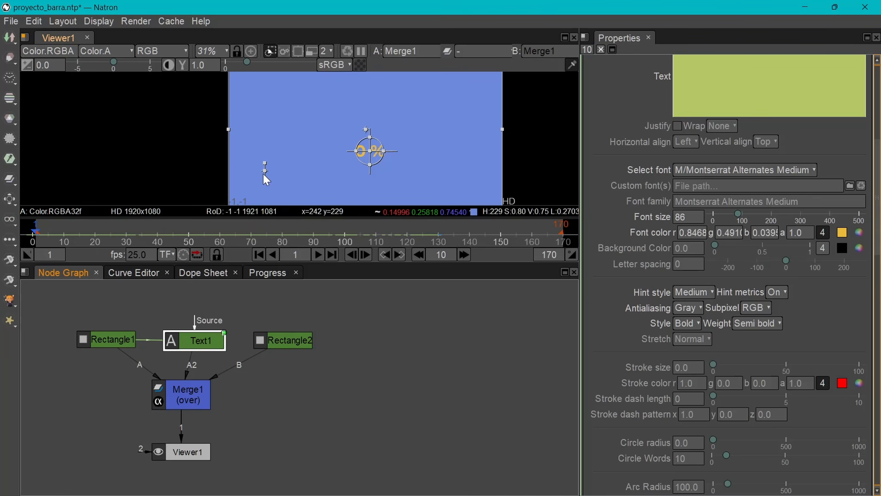
double_click(116, 340)
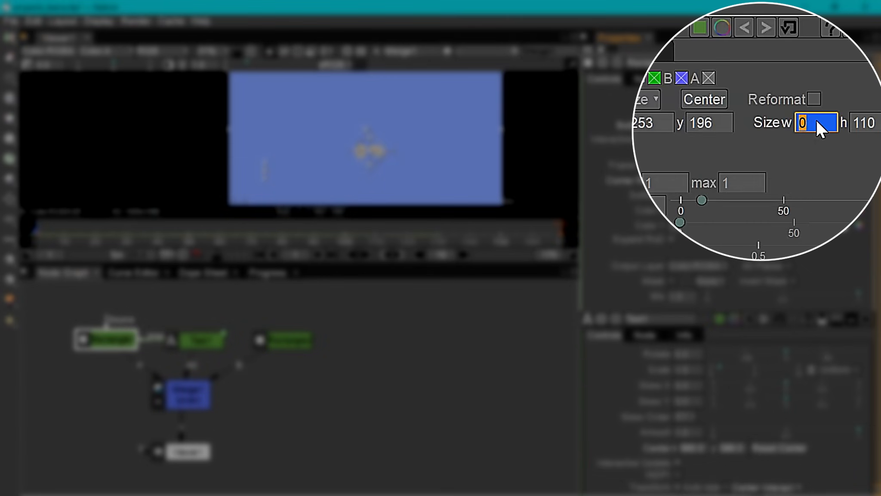
right_click(817, 121)
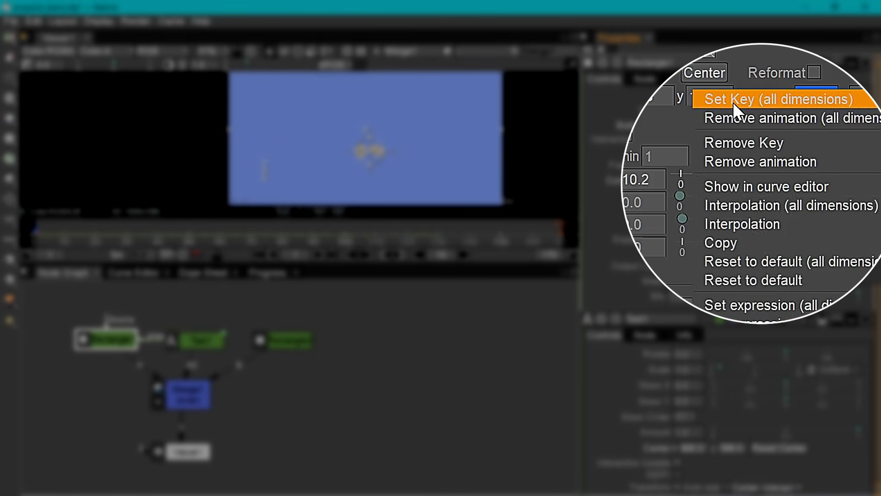
click(586, 277)
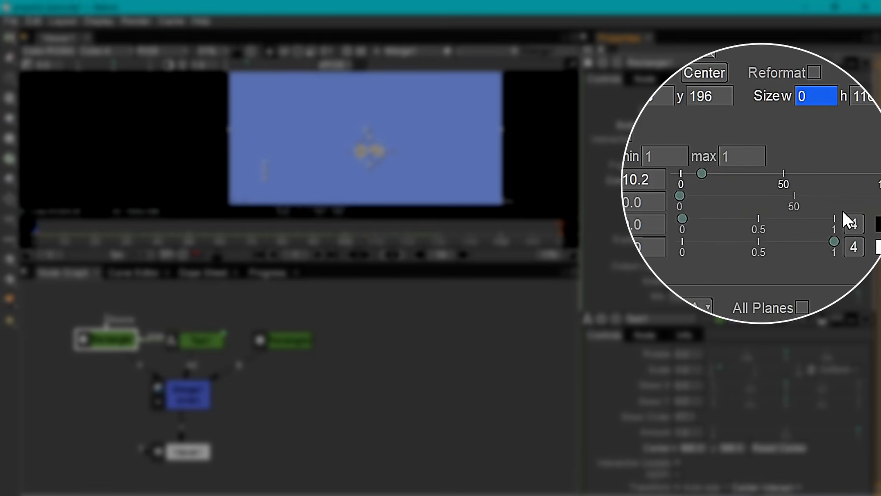
right_click(876, 94)
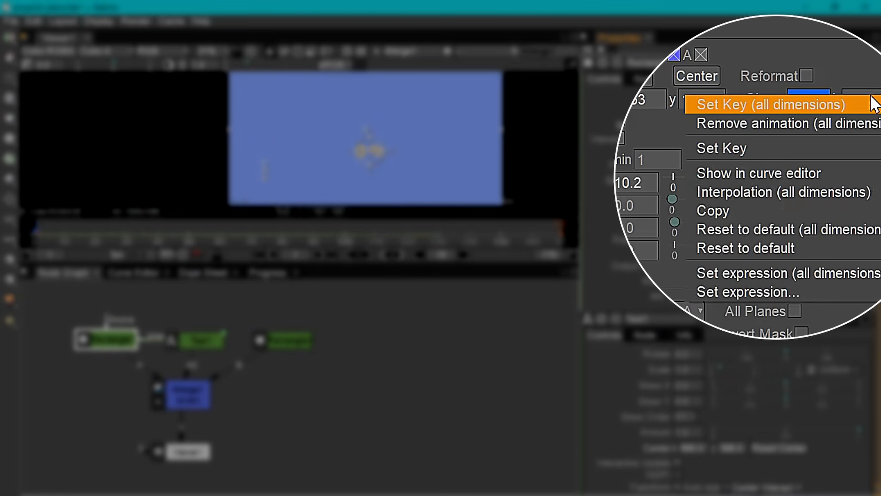
click(725, 145)
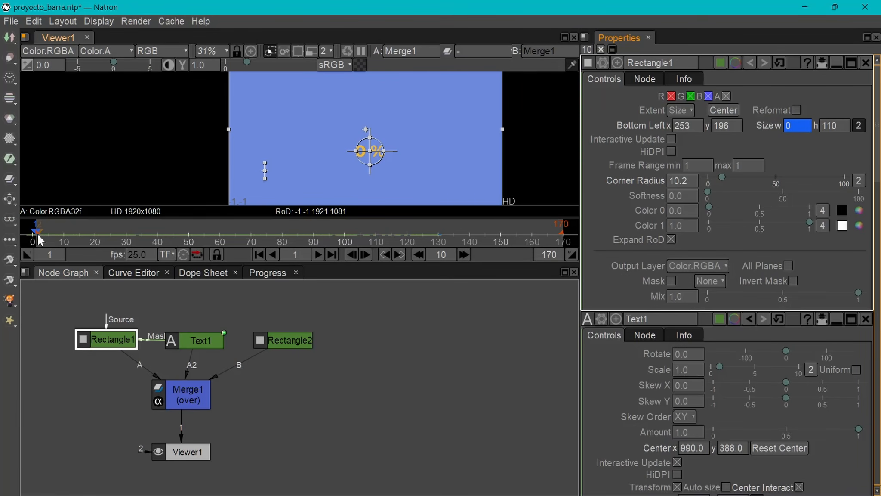
Compare Rectangle1's width and Text1's text between the keyframes at frame 130 and frame 1.
click(401, 253)
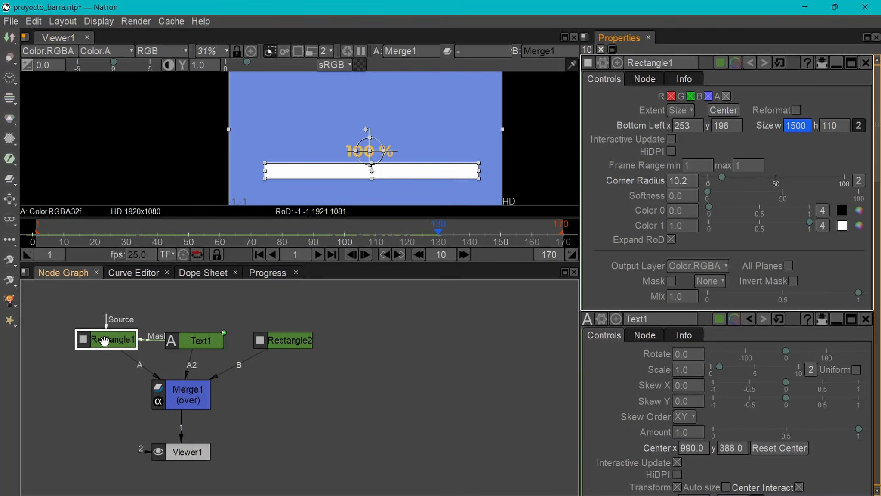
click(198, 340)
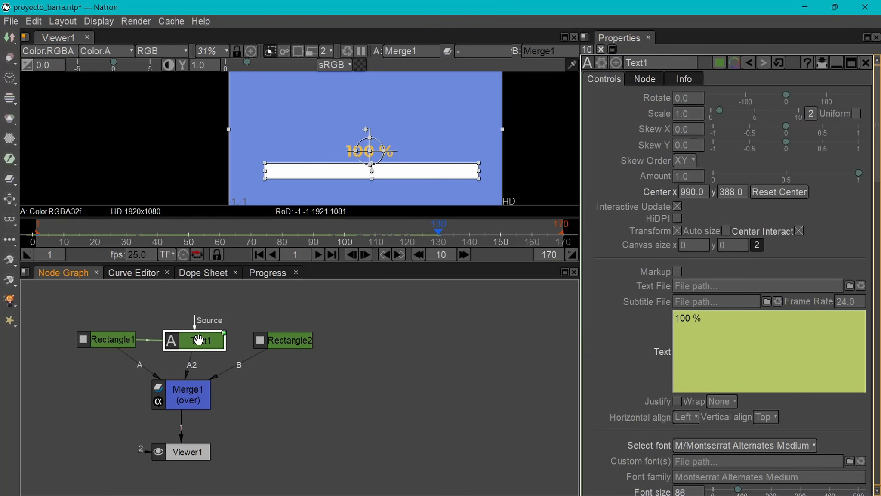
click(682, 334)
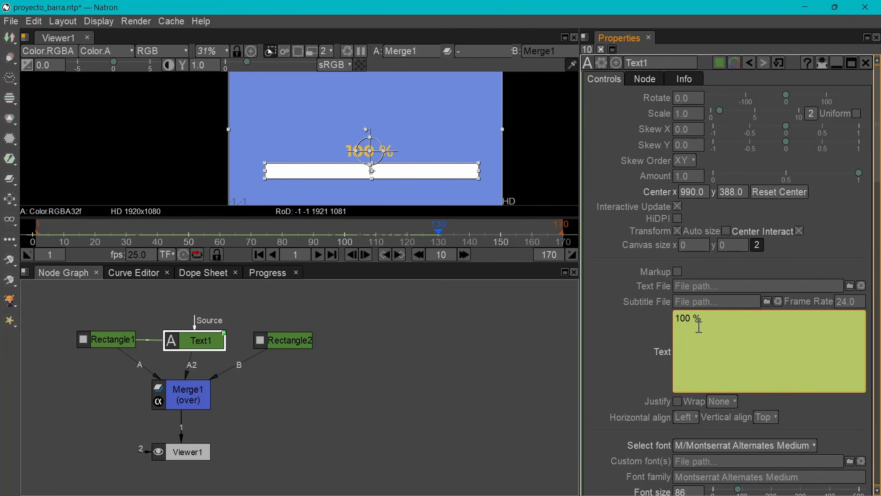
click(387, 255)
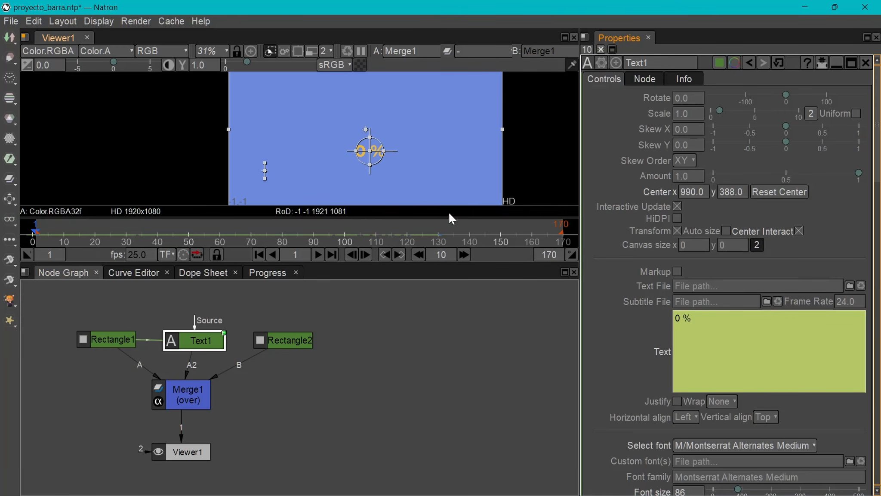
Open the expression on Text1's Text parameter and review how it references Rectangle1's Size width.
right_click(695, 345)
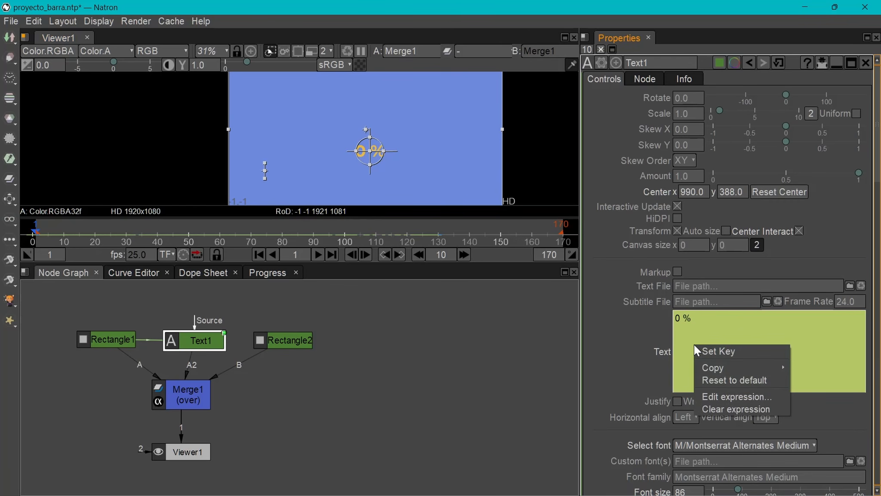
click(738, 396)
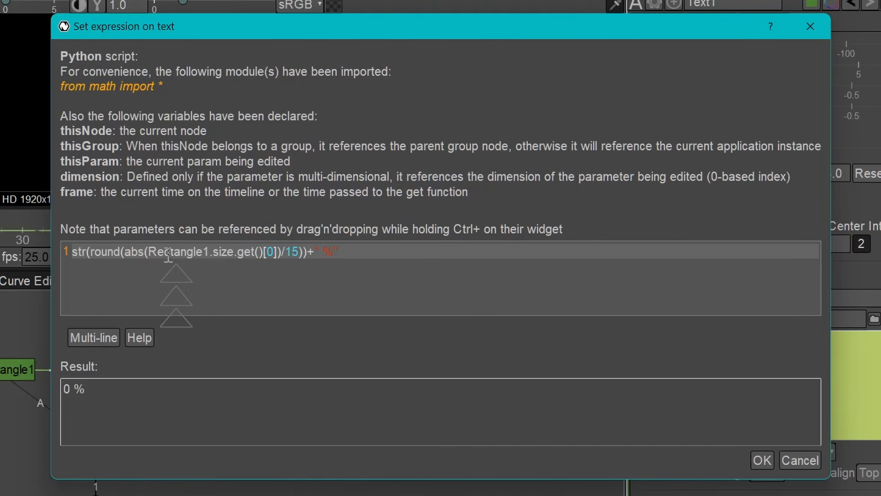
drag(311, 26, 448, 5)
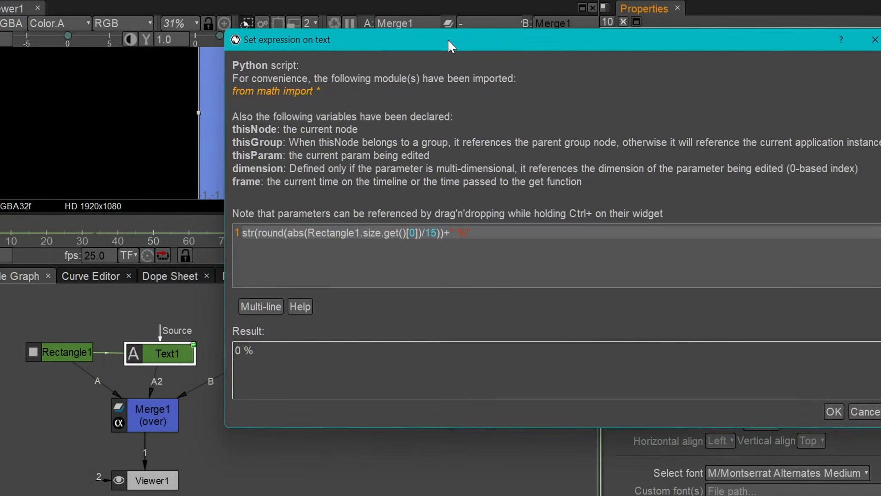
drag(448, 38, 146, 79)
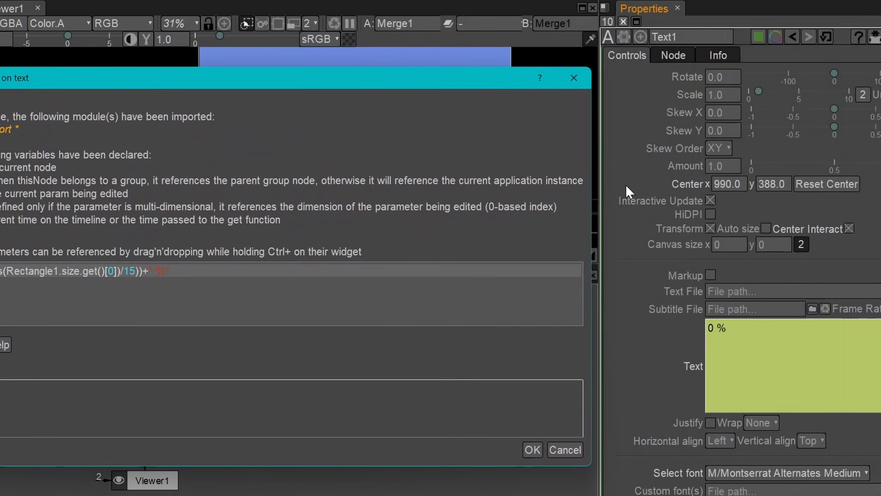
scroll(736, 224, down, 3)
scroll(732, 222, down, 5)
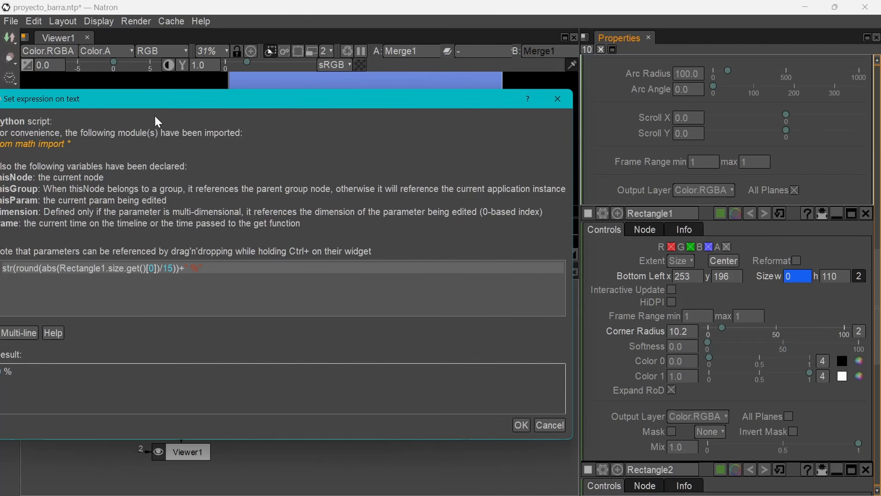
drag(168, 99, 317, 92)
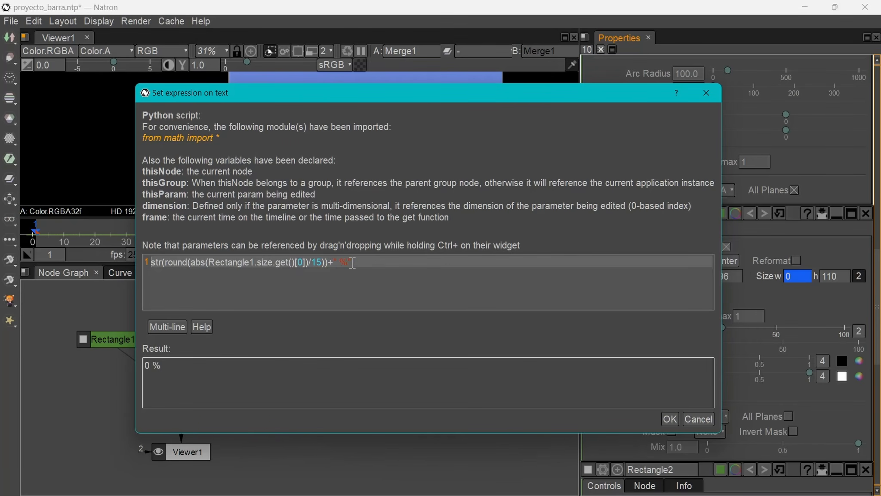
drag(367, 97, 493, 68)
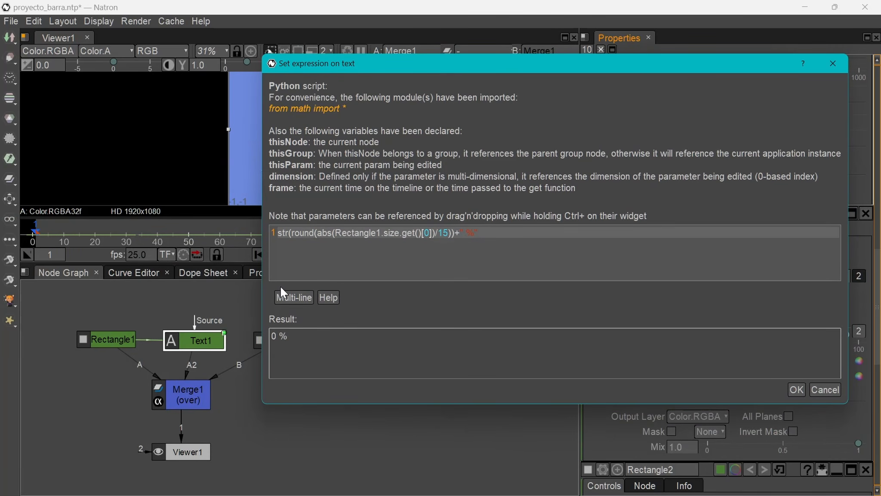
Close the expression dialog without changes, and scrub and play the timeline to preview the growing bar with its percentage.
click(64, 237)
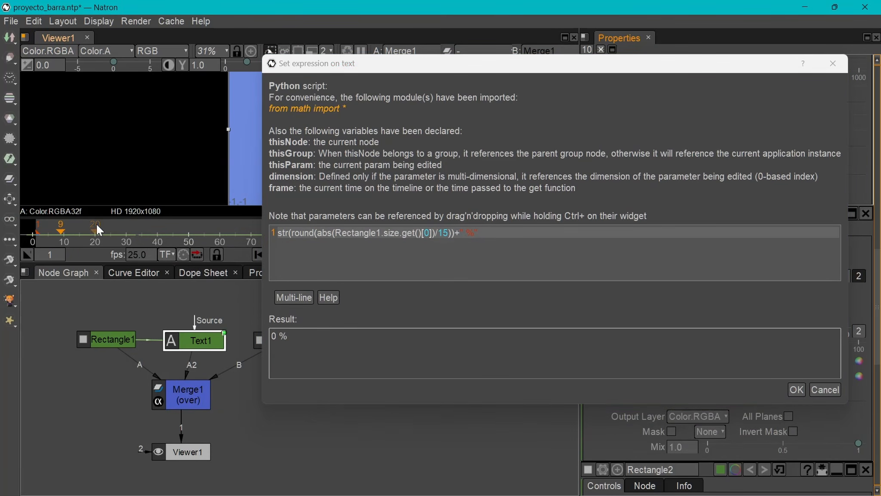
click(76, 230)
click(826, 390)
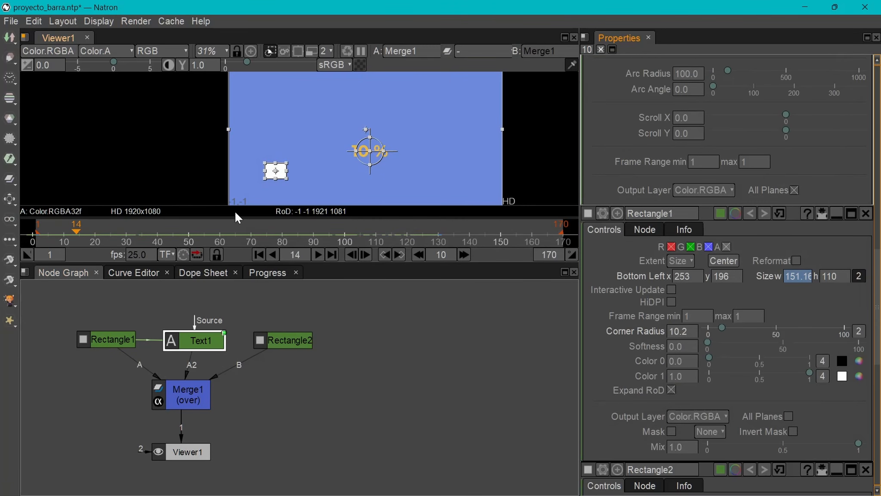
drag(75, 232, 210, 229)
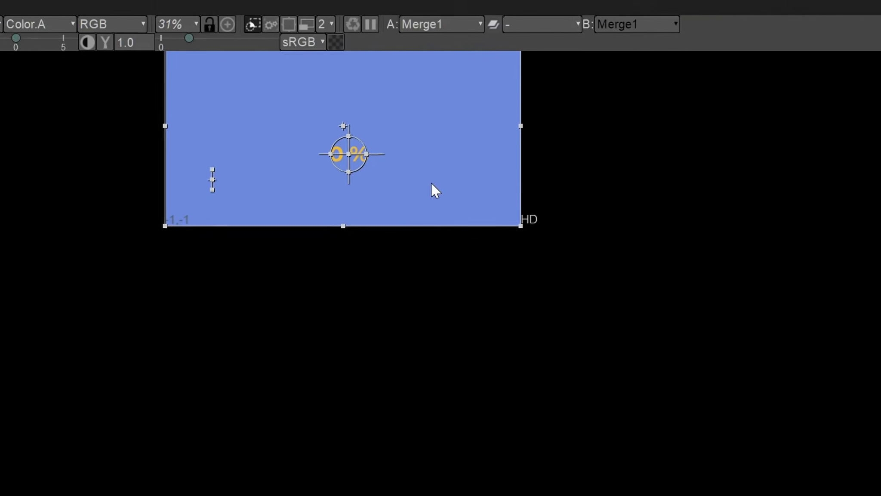
key(l)
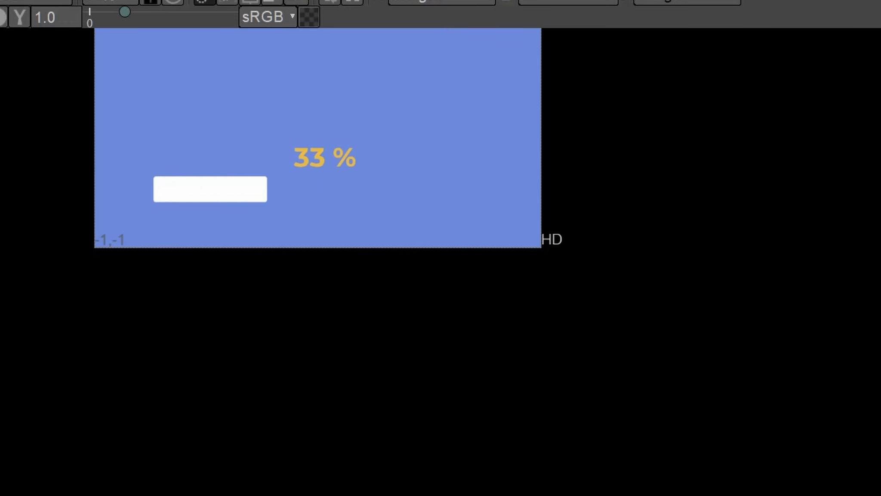